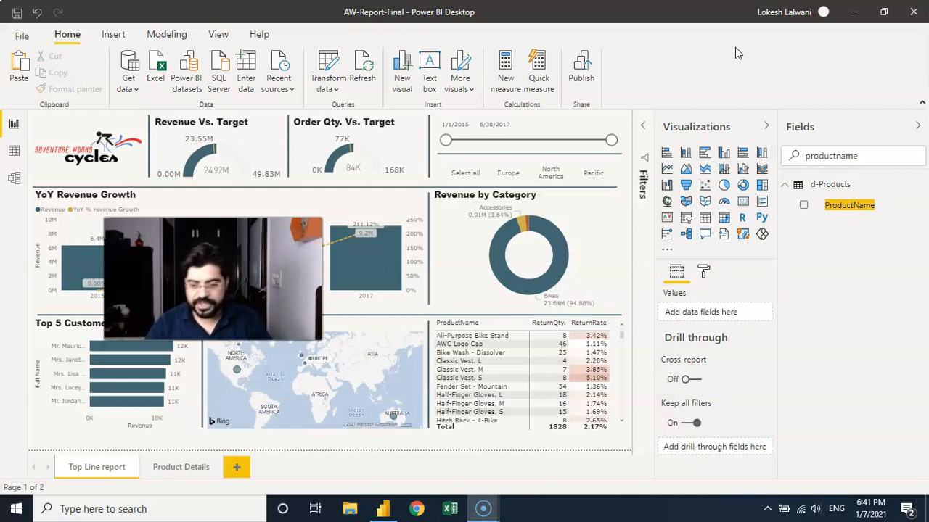
Step: Open the AppSource gallery of custom visuals and move its window aside to uncover the category list
click(667, 250)
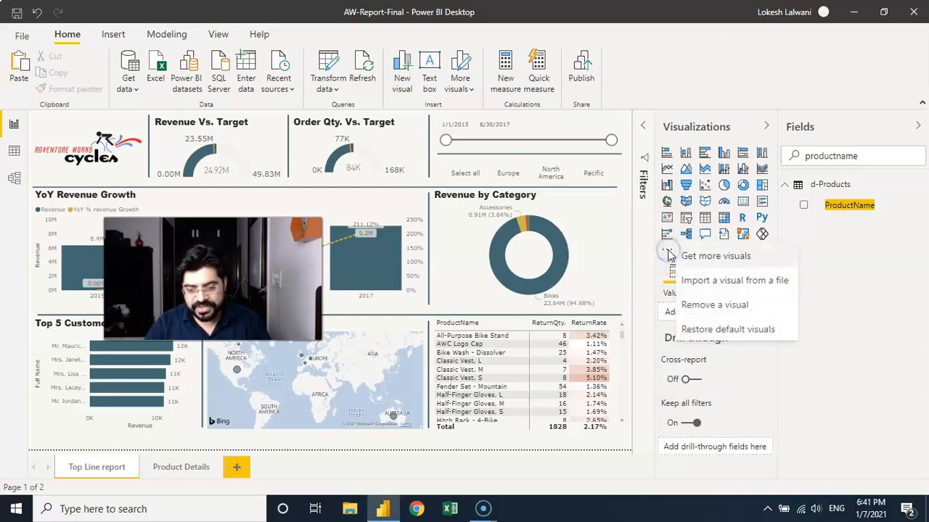
click(708, 258)
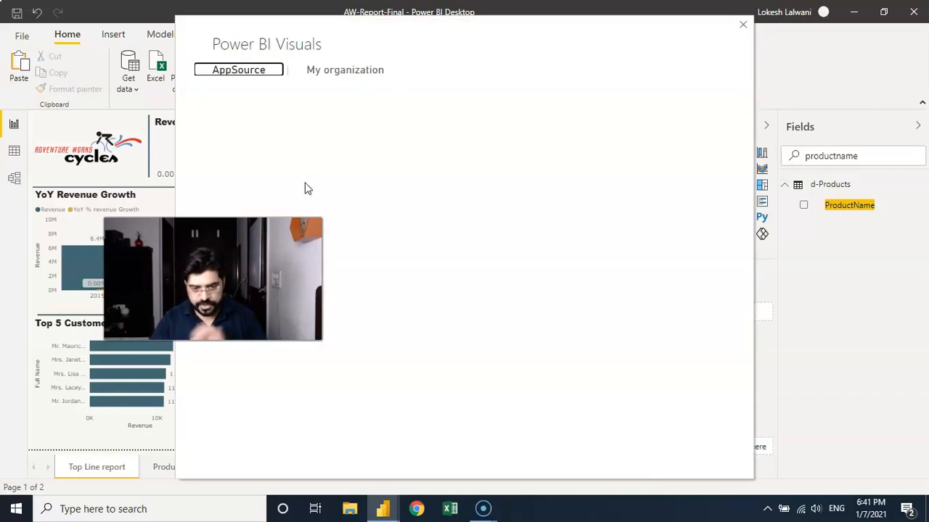
click(214, 279)
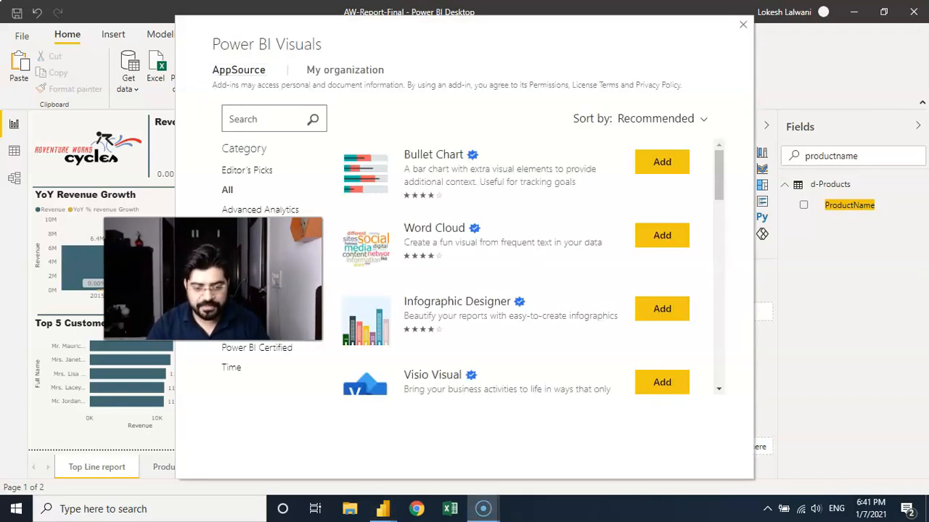
drag(213, 278, 109, 288)
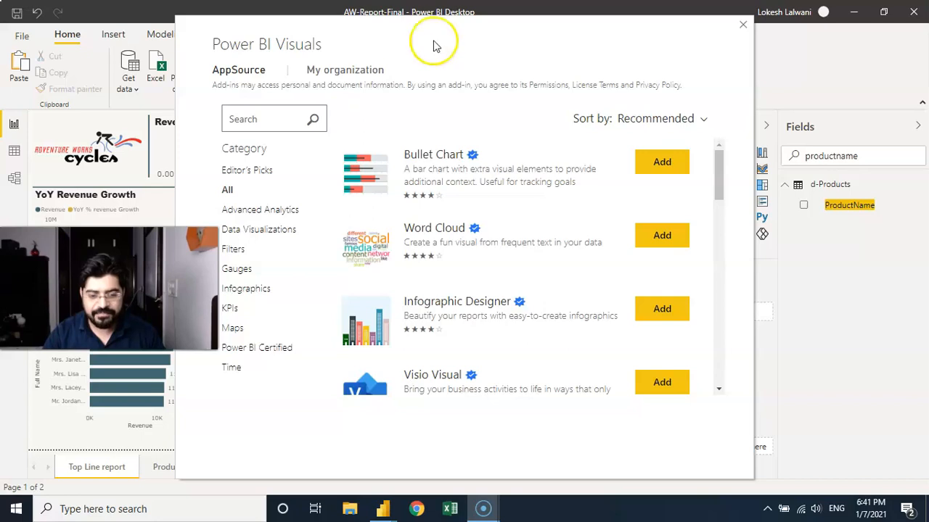
drag(366, 36, 470, 31)
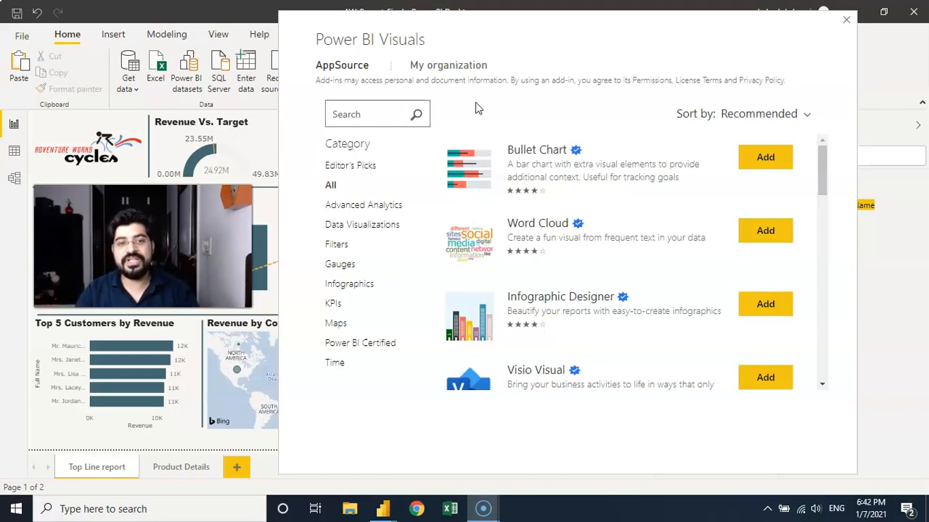
Step: Browse the recommended AppSource visuals, examining the available chart types and which ones may require an additional purchase
drag(823, 148, 832, 263)
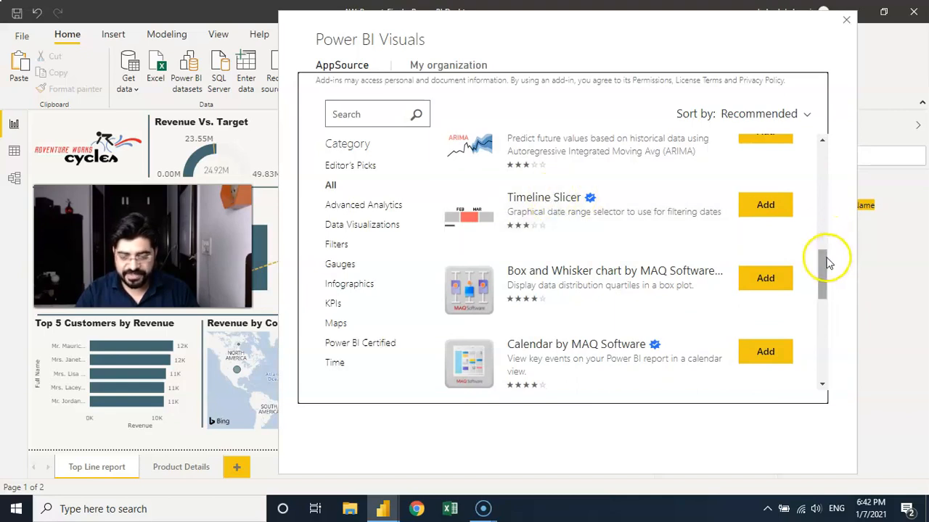
drag(822, 267, 835, 382)
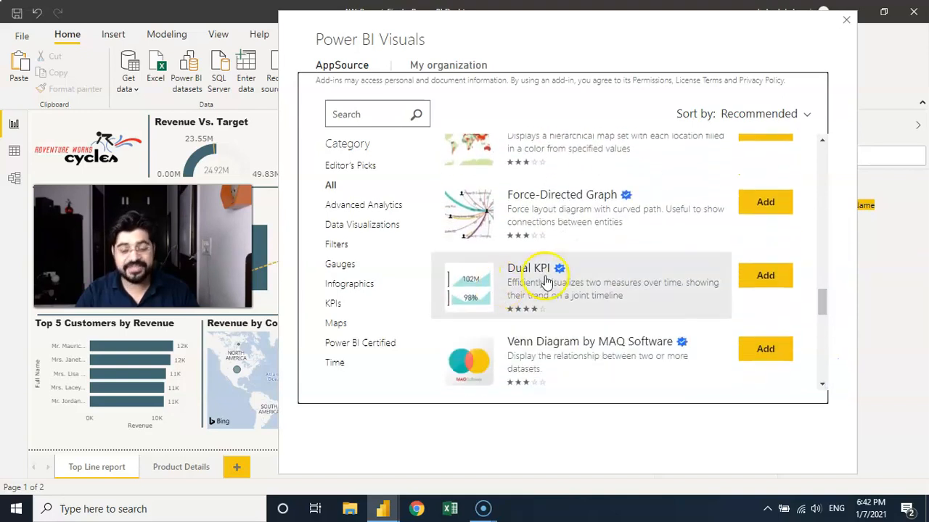
drag(821, 300, 820, 331)
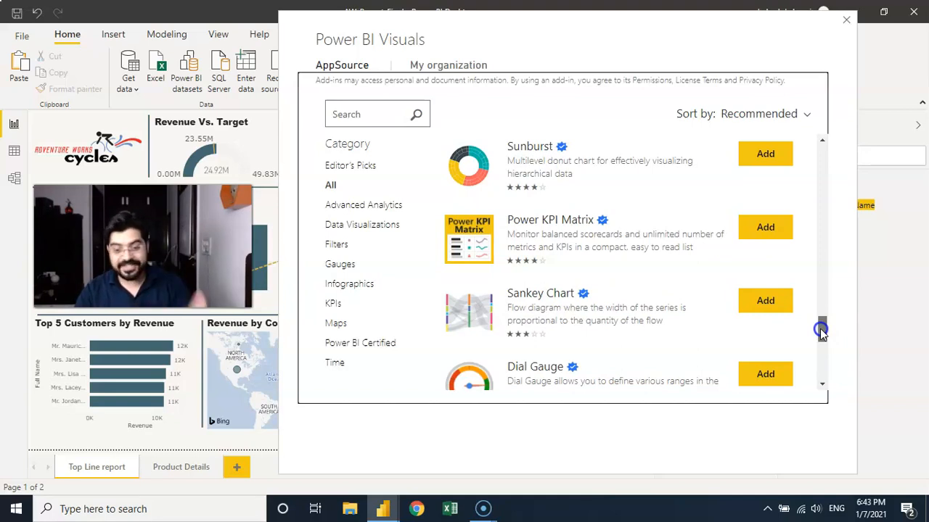
drag(820, 329, 815, 386)
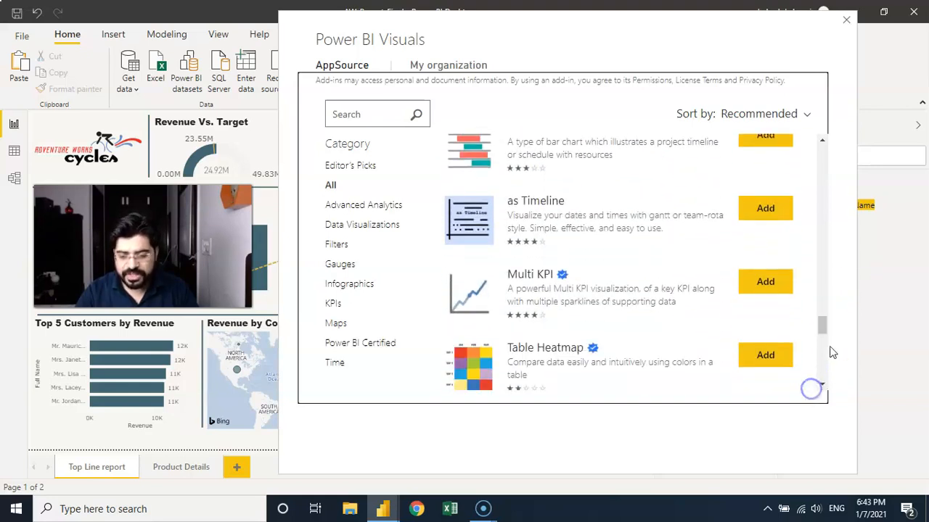
drag(822, 319, 831, 367)
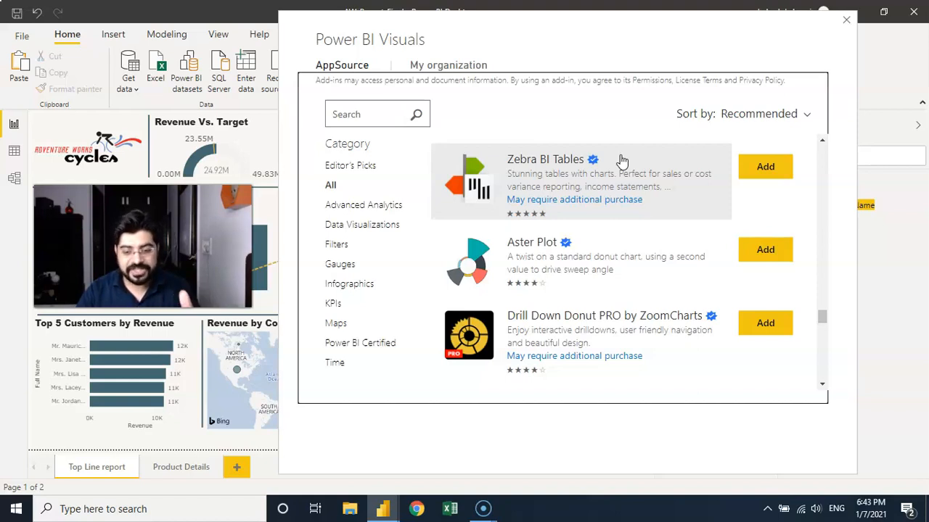
click(545, 167)
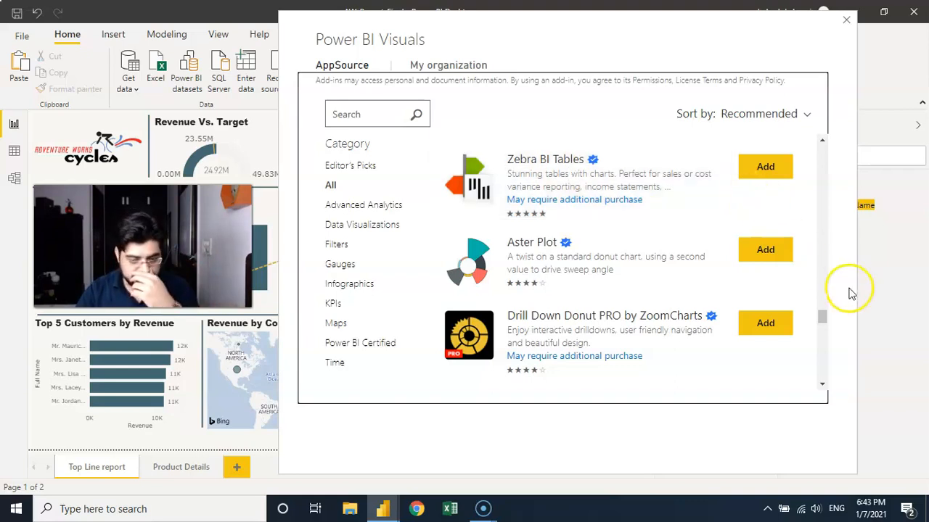
click(823, 317)
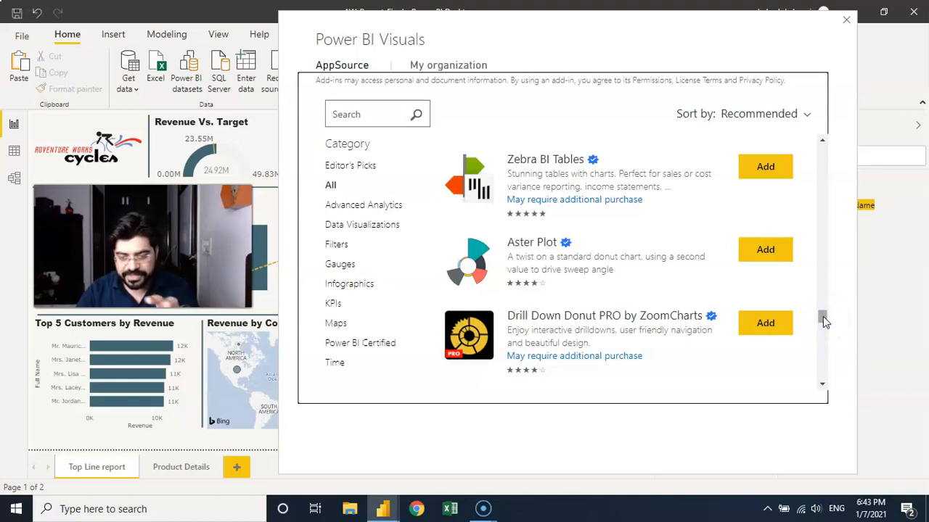
drag(824, 320, 825, 325)
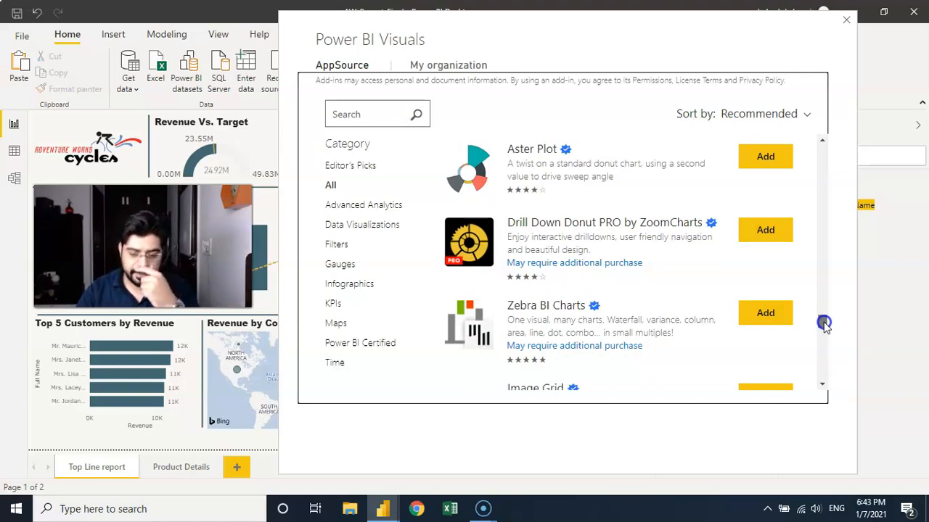
mouse_move(823, 324)
mouse_down()
mouse_move(825, 312)
mouse_move(824, 324)
mouse_up()
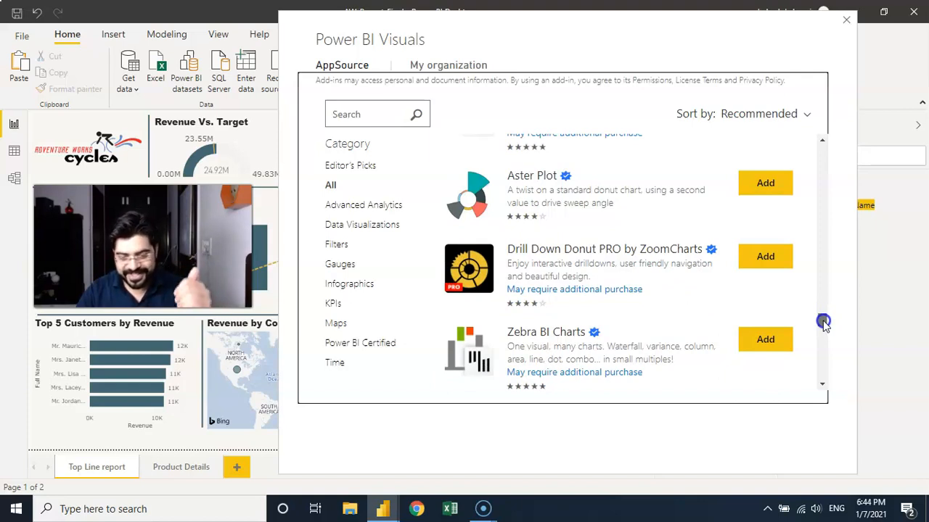
drag(822, 321, 822, 336)
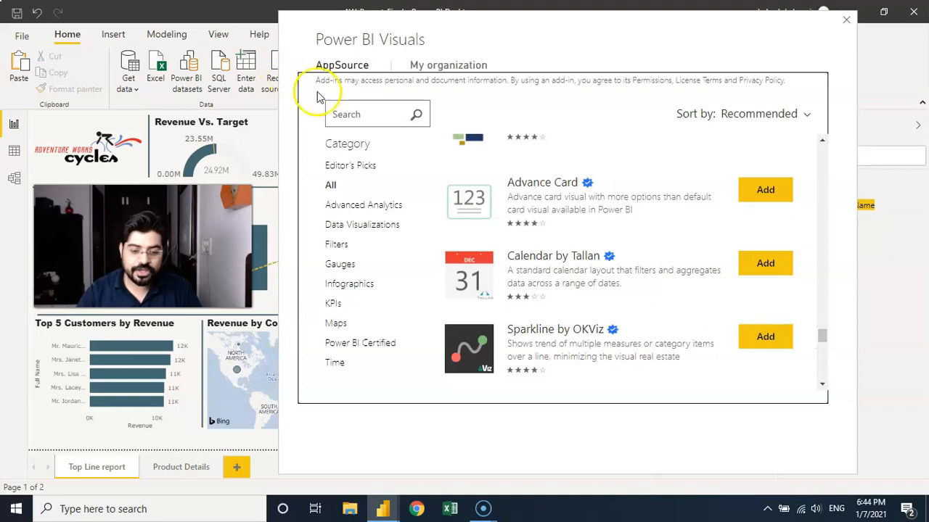
Step: Search AppSource for "scroller" and import the Scroller visual into the report
click(346, 116)
text(scre)
text(ll)
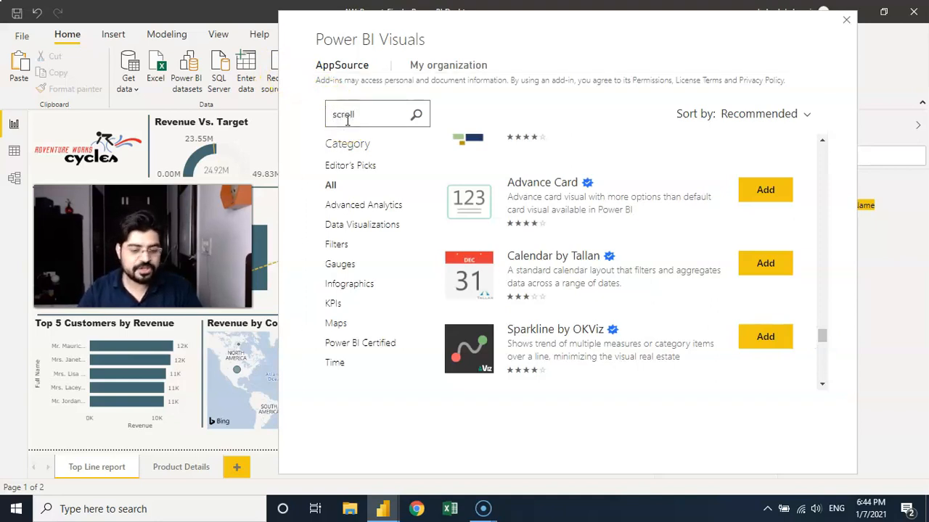
text(er)
key(Return)
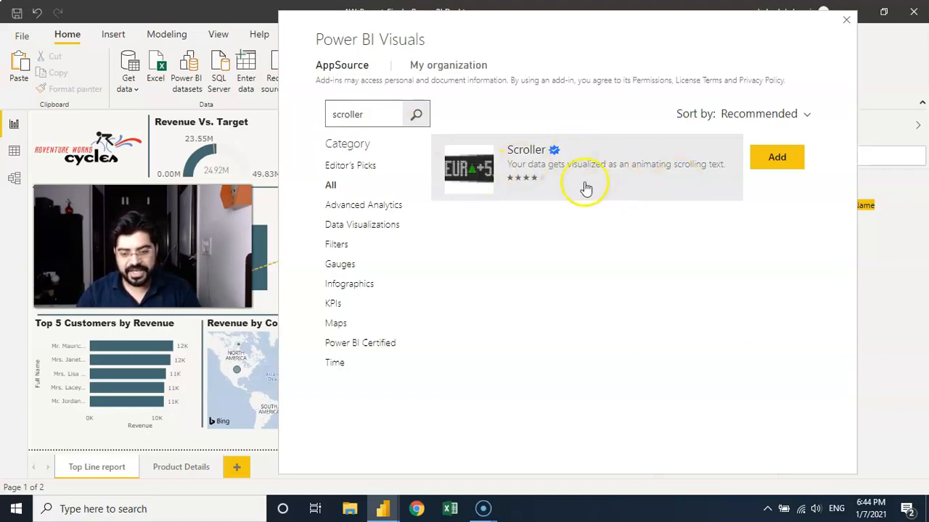
click(778, 158)
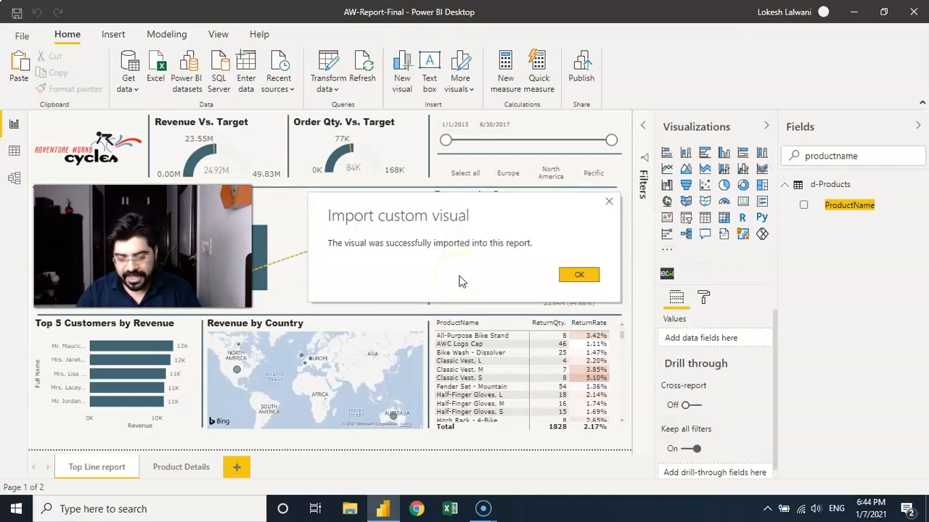
click(576, 277)
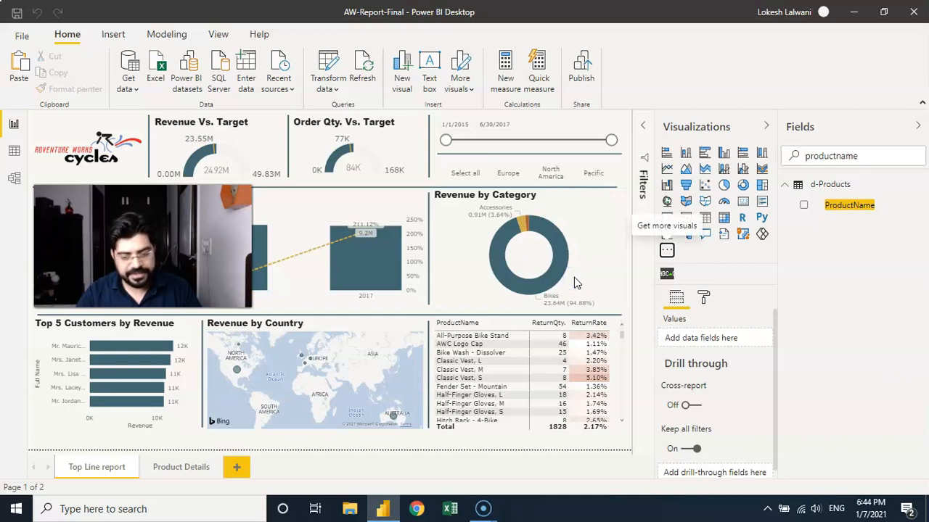
Step: Pin the imported Scroller visual to the visualizations pane
click(681, 277)
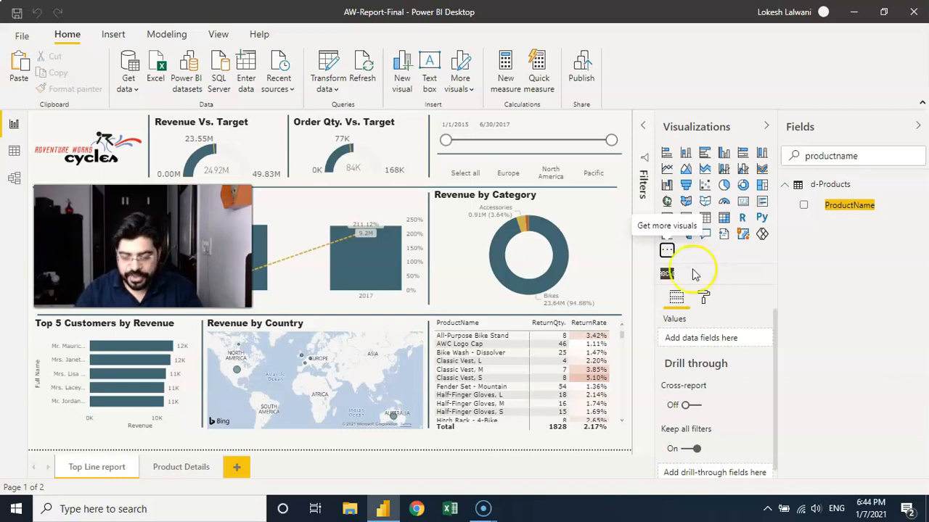
right_click(667, 274)
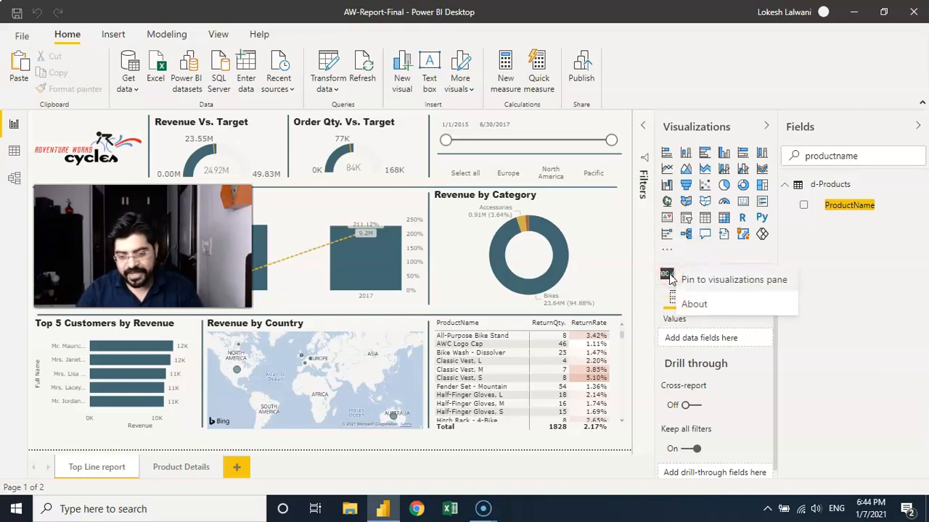
click(716, 286)
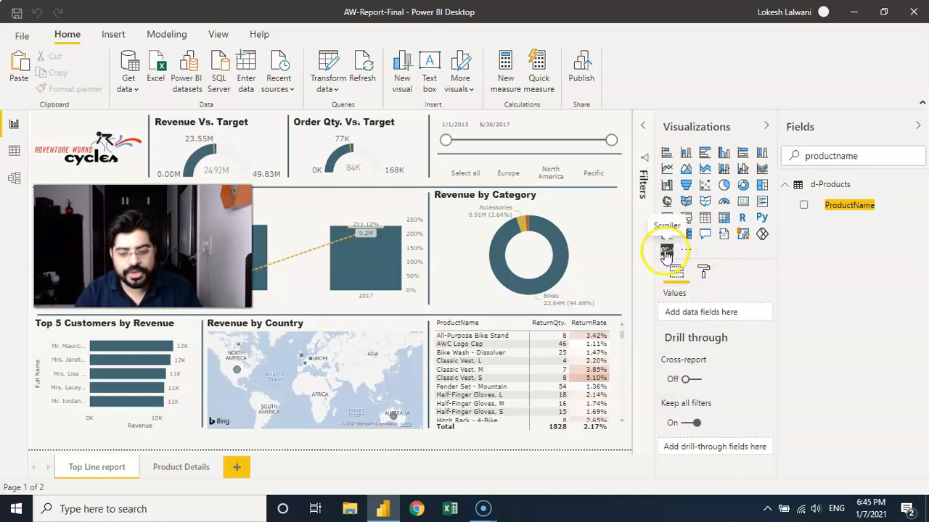
Step: Unpin the Scroller visual from the visualizations pane and confirm the removal
right_click(666, 251)
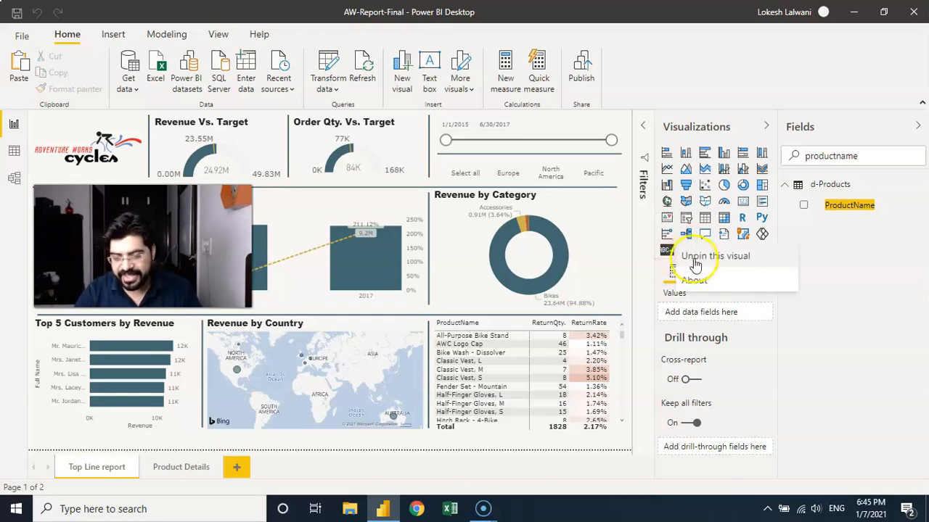
click(694, 255)
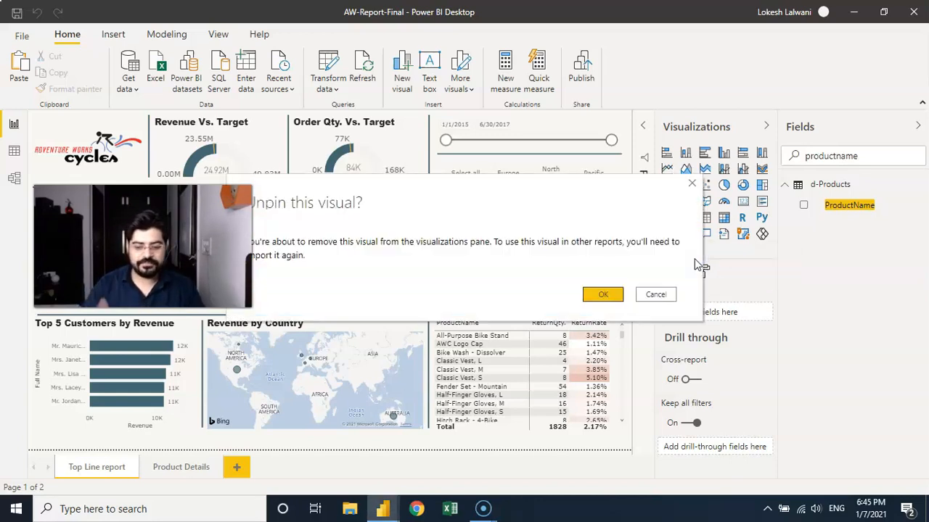
click(599, 294)
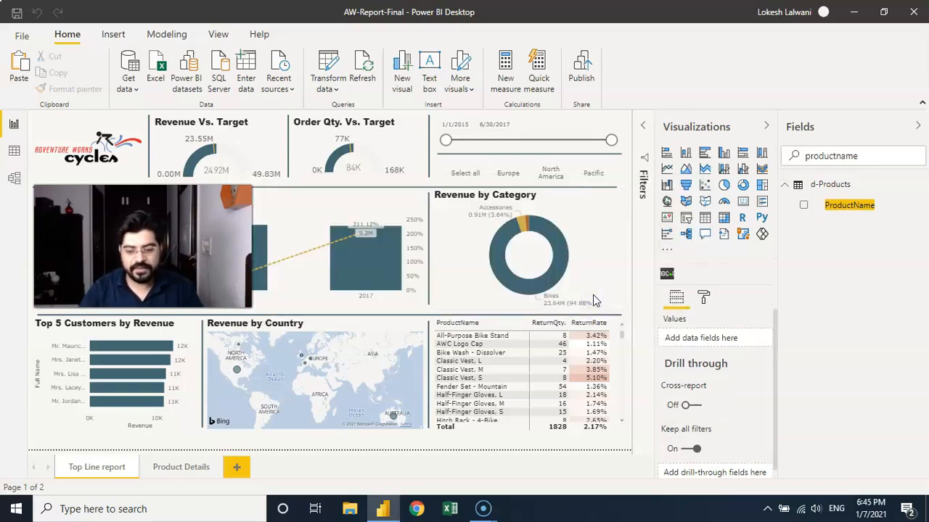
Step: Insert a Scroller visual on the Top Line report page and size it as a thin full-width strip along the page's lower edge
click(667, 276)
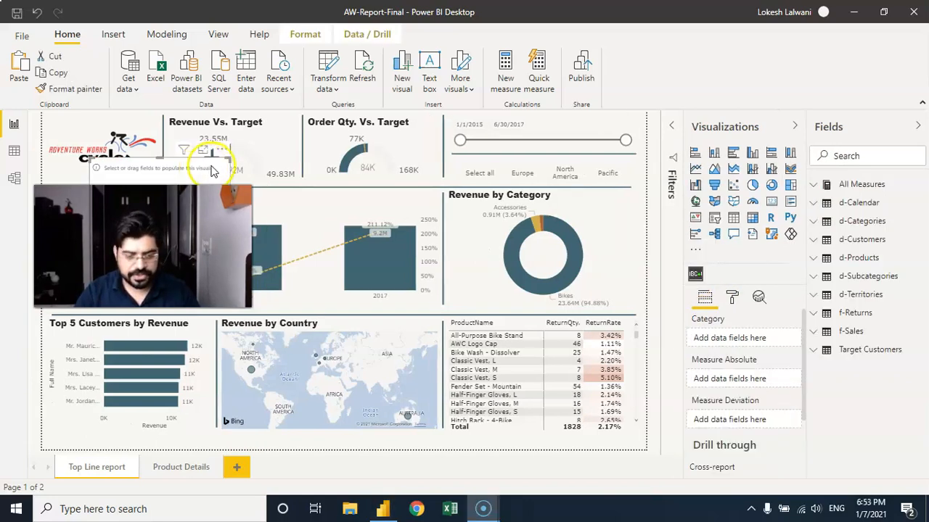
drag(207, 170, 149, 338)
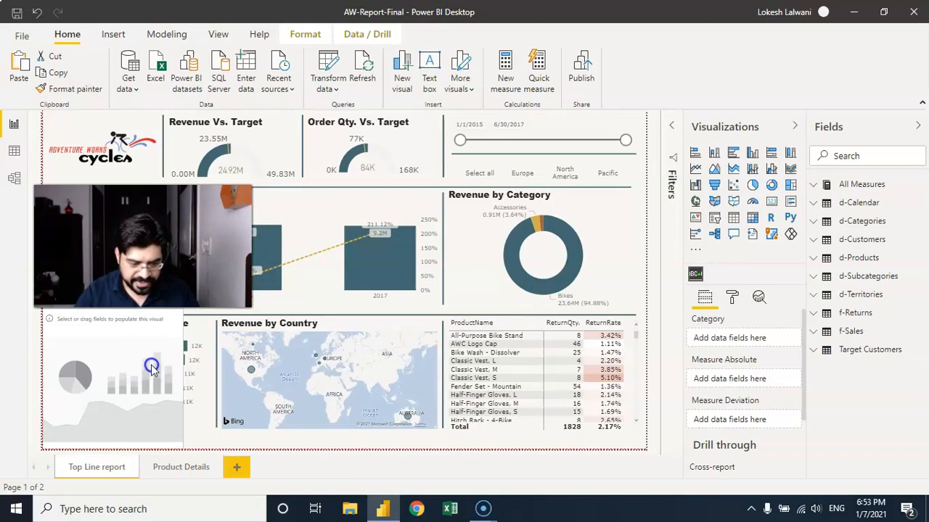
drag(178, 314, 638, 435)
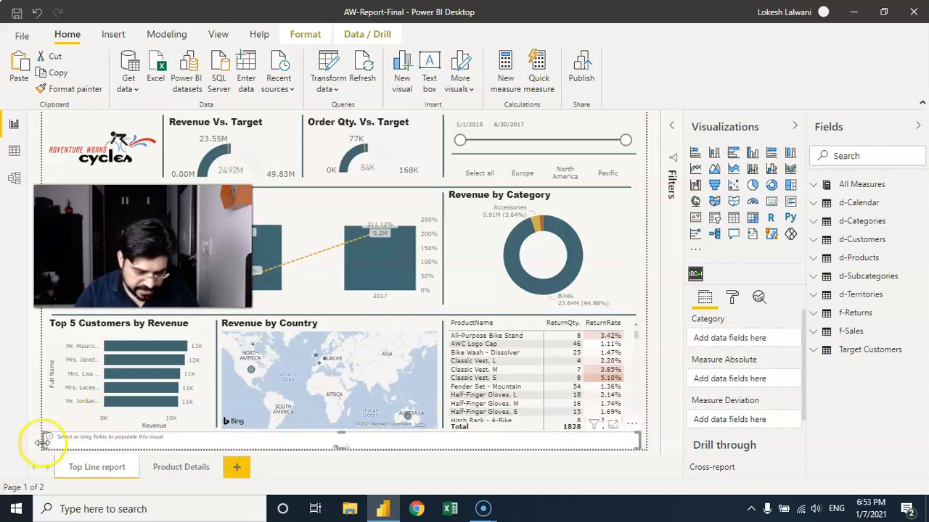
drag(43, 442, 46, 441)
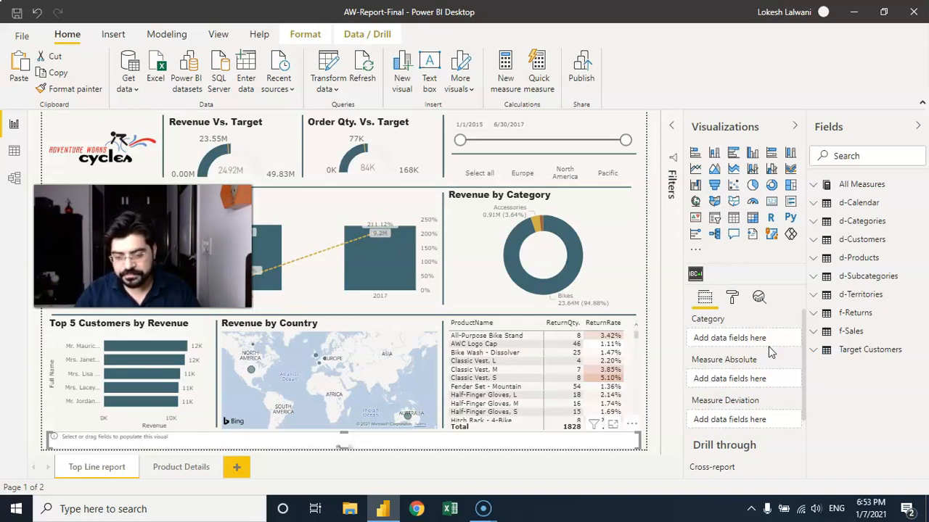
Step: Assign the Revenue measure to the Scroller's Measure Absolute and extend the visual upward to make it taller
click(862, 156)
text(revenue)
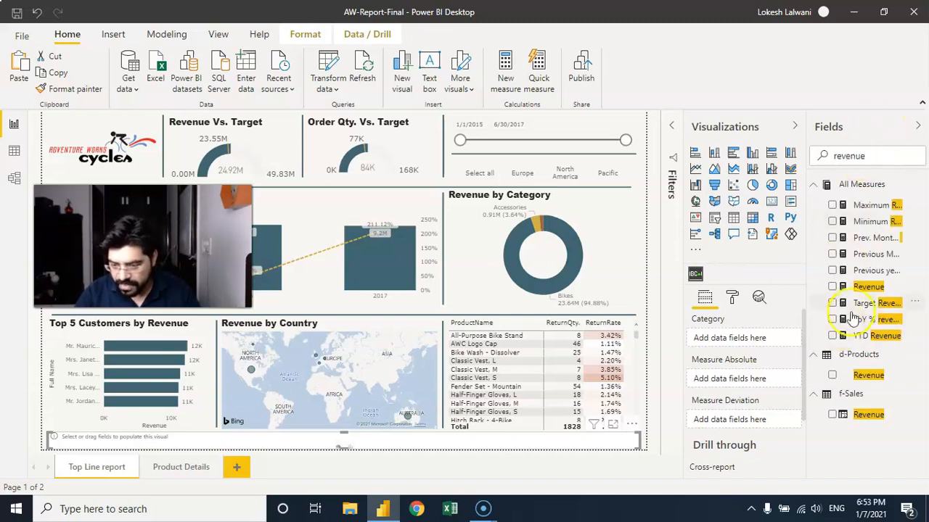
drag(788, 341, 754, 381)
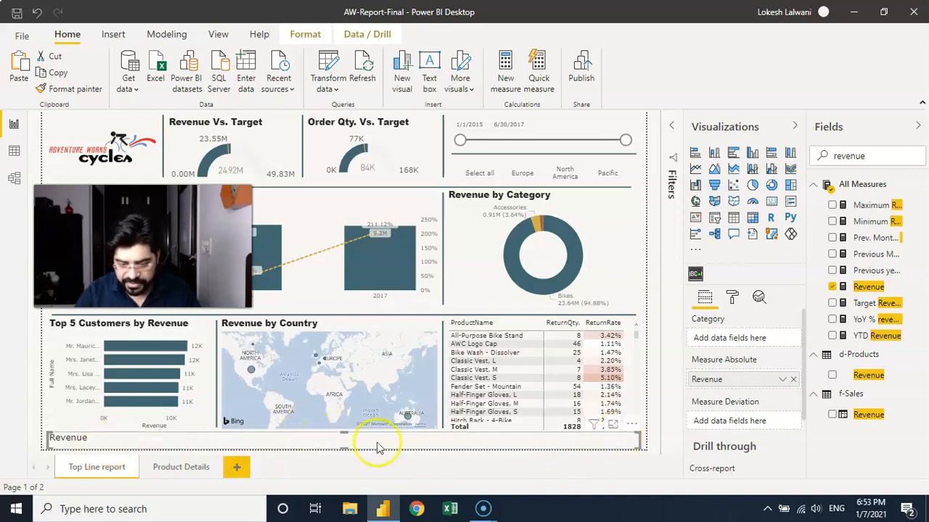
drag(344, 433, 340, 388)
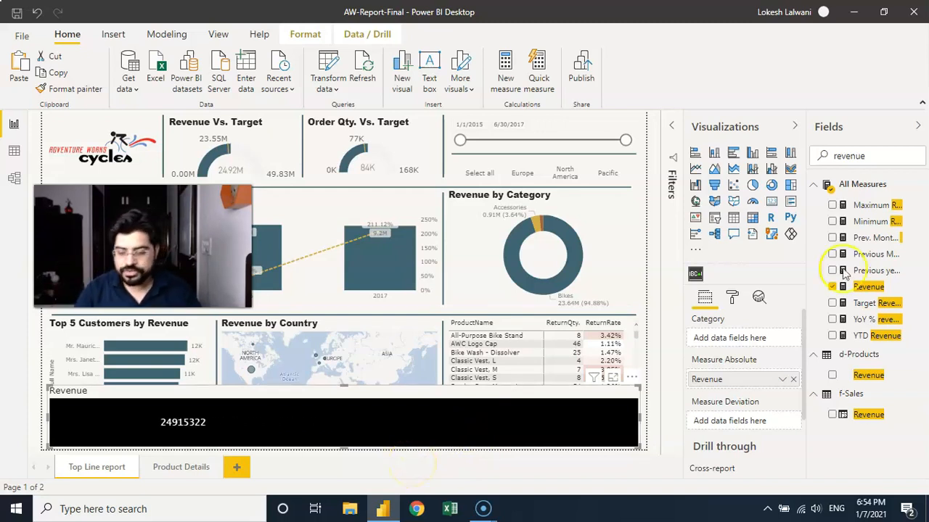
Step: Find the ProductName field from d-Products and assign it as the Scroller's Category
double_click(848, 159)
text(productname)
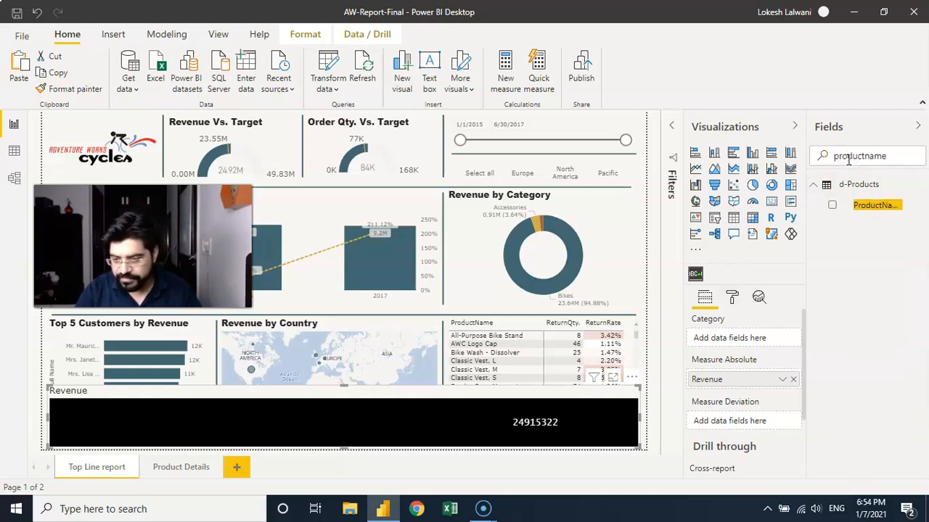
drag(871, 210, 740, 339)
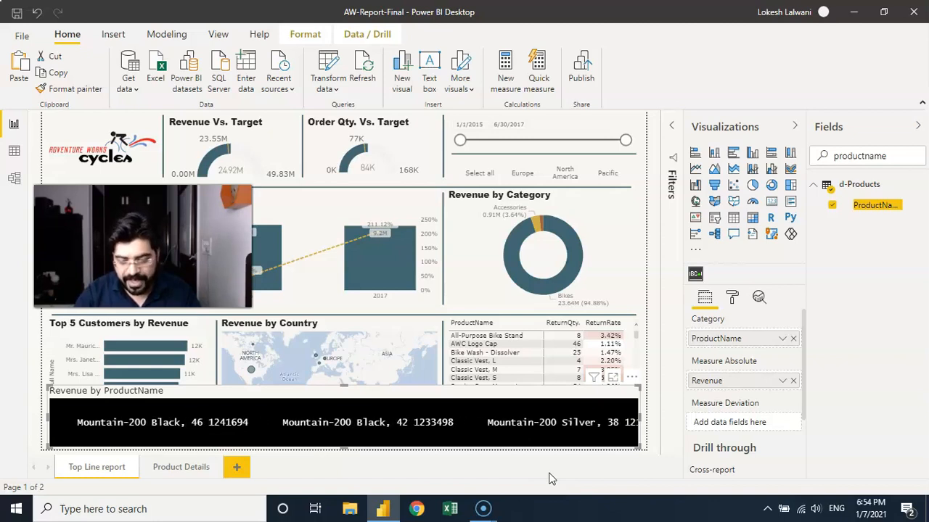
Step: Turn off the Scroller's title and shrink the visual to a thin strip just below the report's bottom row of charts
click(733, 298)
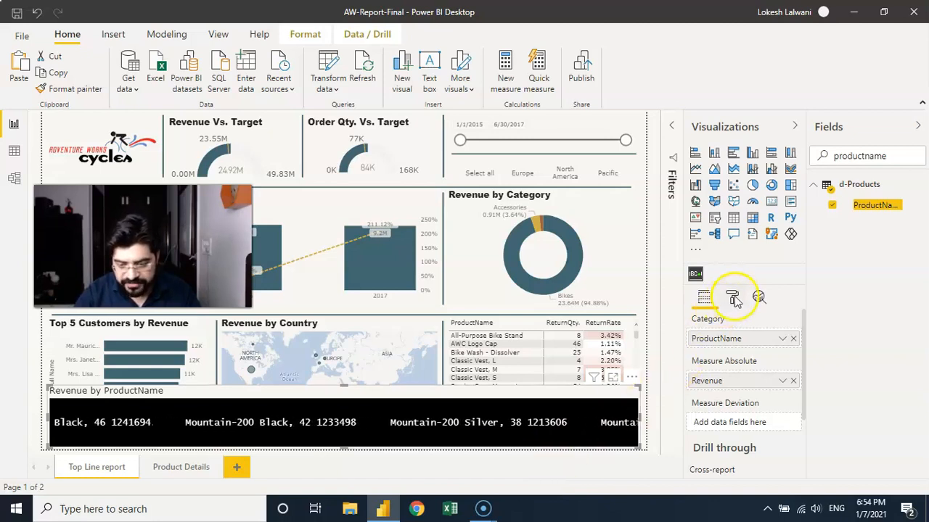
click(734, 298)
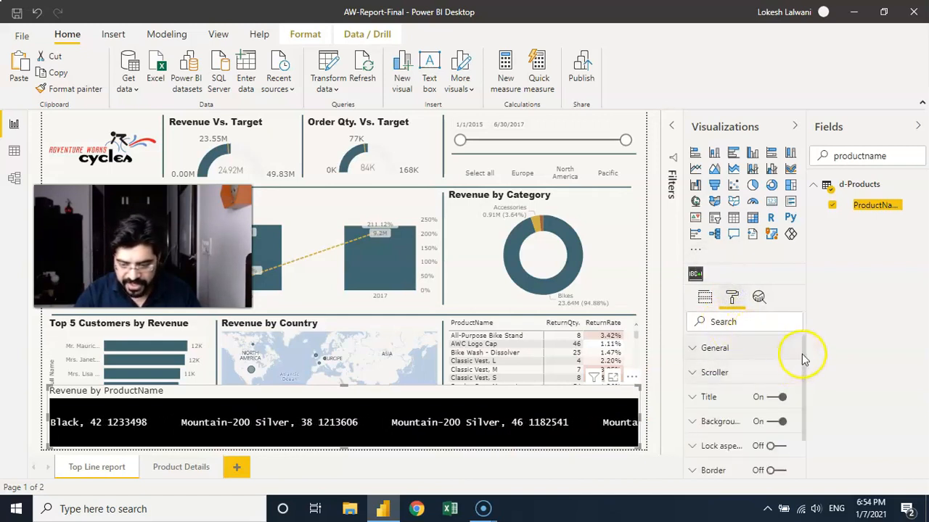
click(775, 398)
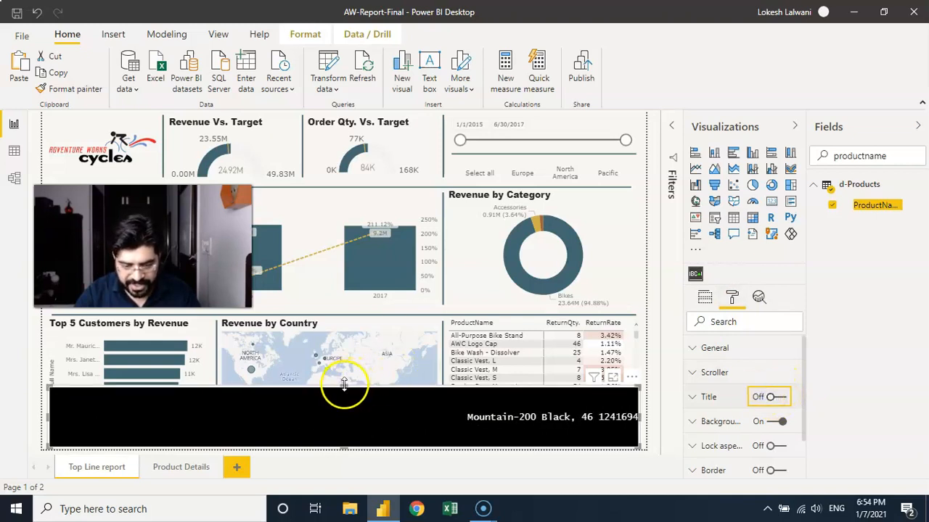
drag(344, 384, 347, 432)
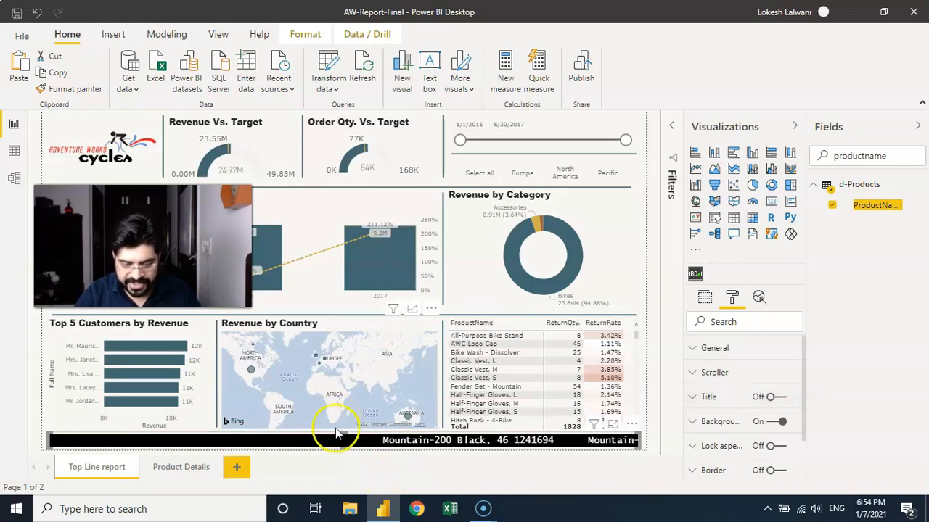
drag(344, 434, 344, 428)
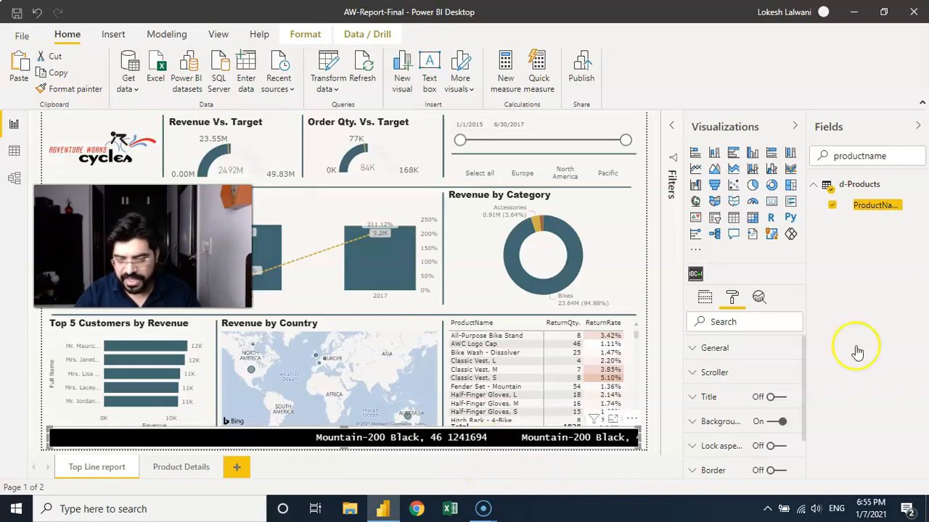
Step: Find the Revenue measure in All Measures and format it with a thousands separator
double_click(867, 155)
text(revenue)
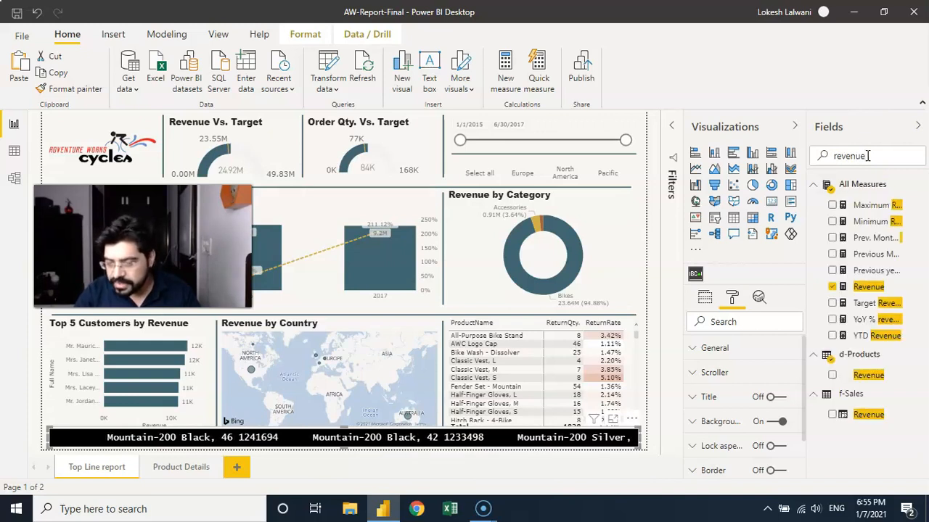
click(872, 290)
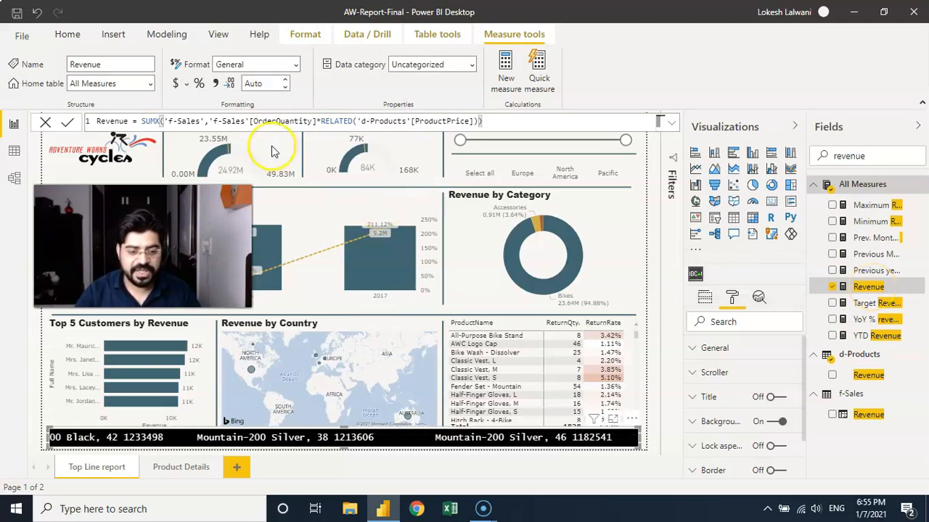
click(215, 83)
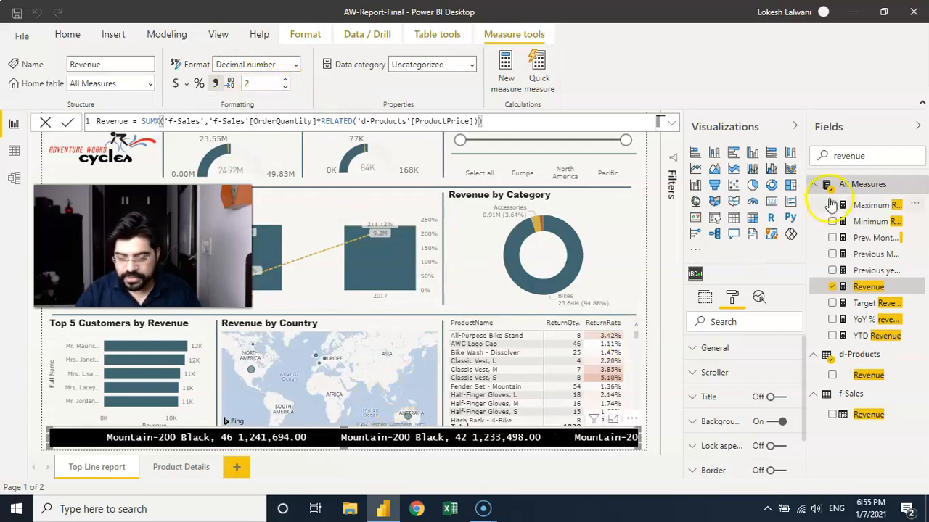
Step: Assign the YoY % revenue Growth measure to the Scroller's Measure Deviation and deselect the visual
click(703, 300)
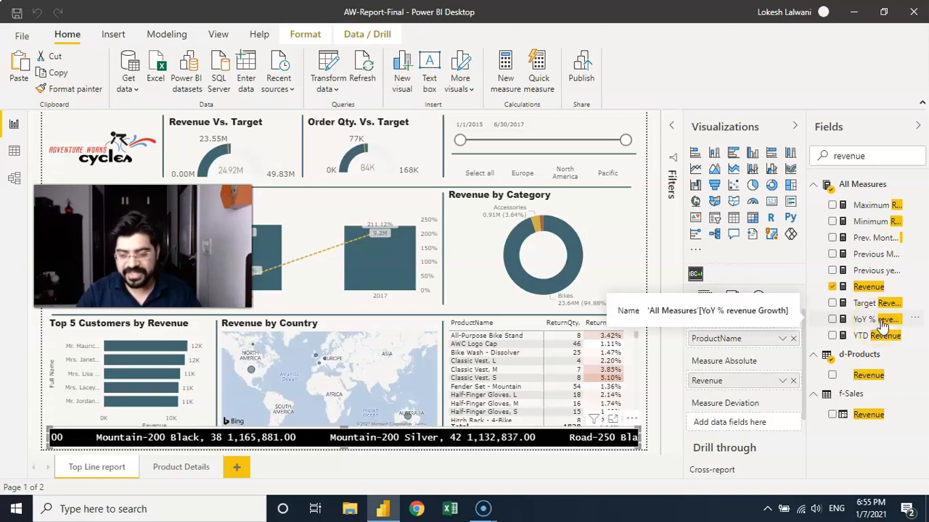
drag(884, 324, 762, 421)
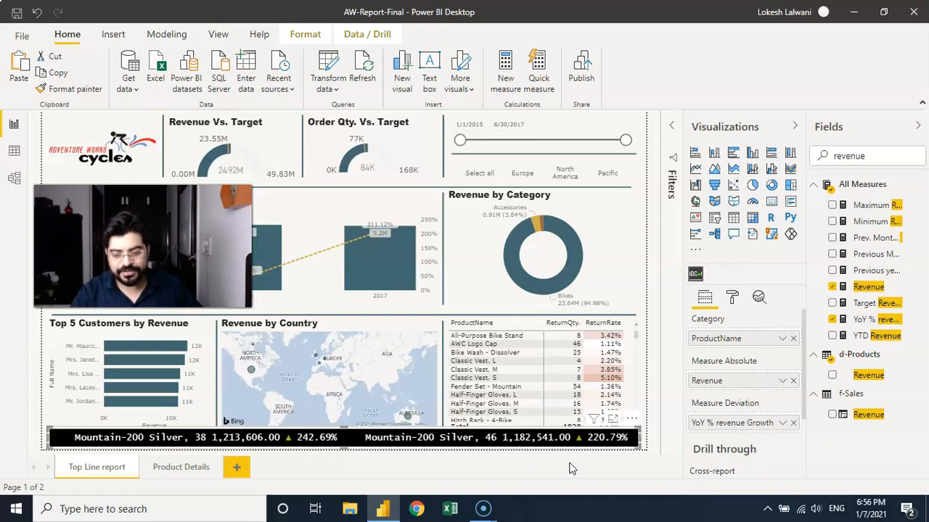
click(649, 316)
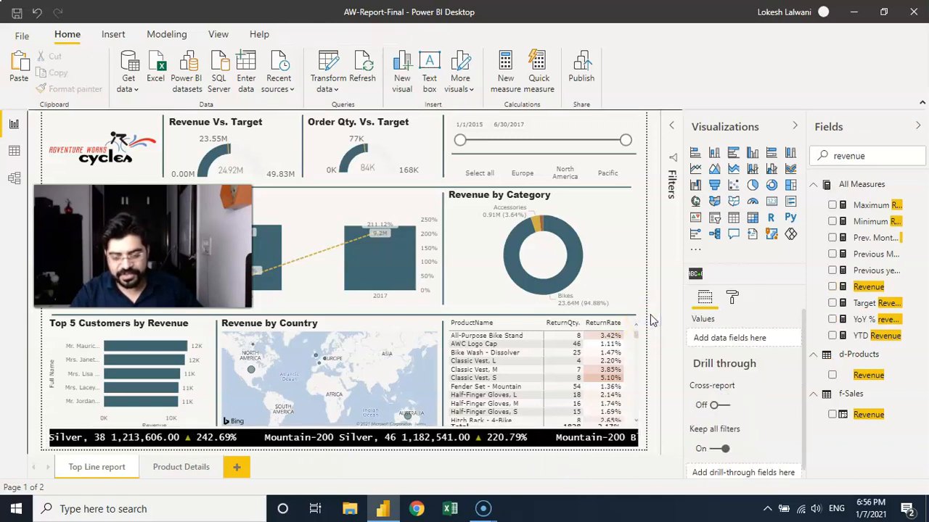